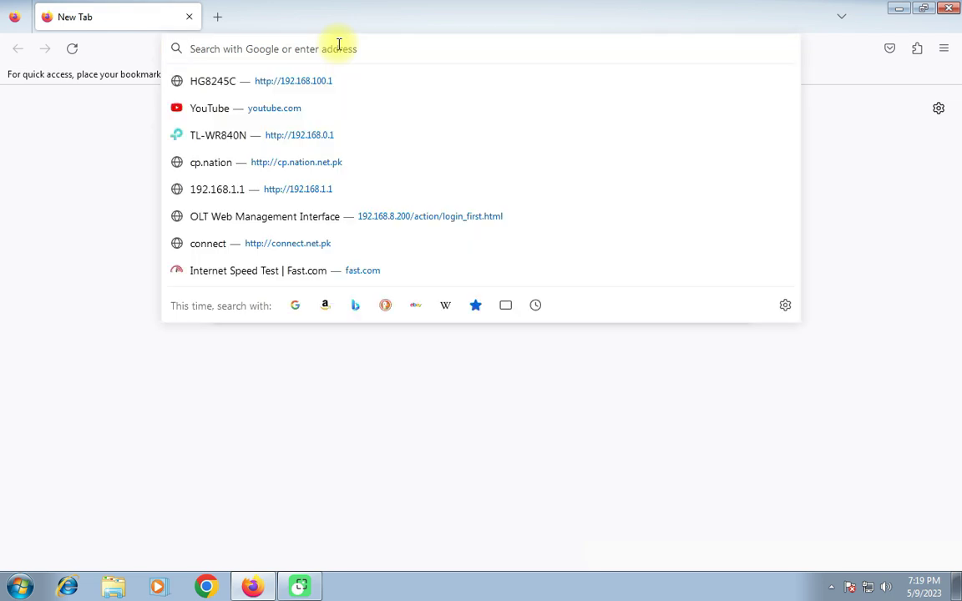
Load the router admin page at 192.168.100.1 in Firefox.
{"action": "type", "text": "168."}
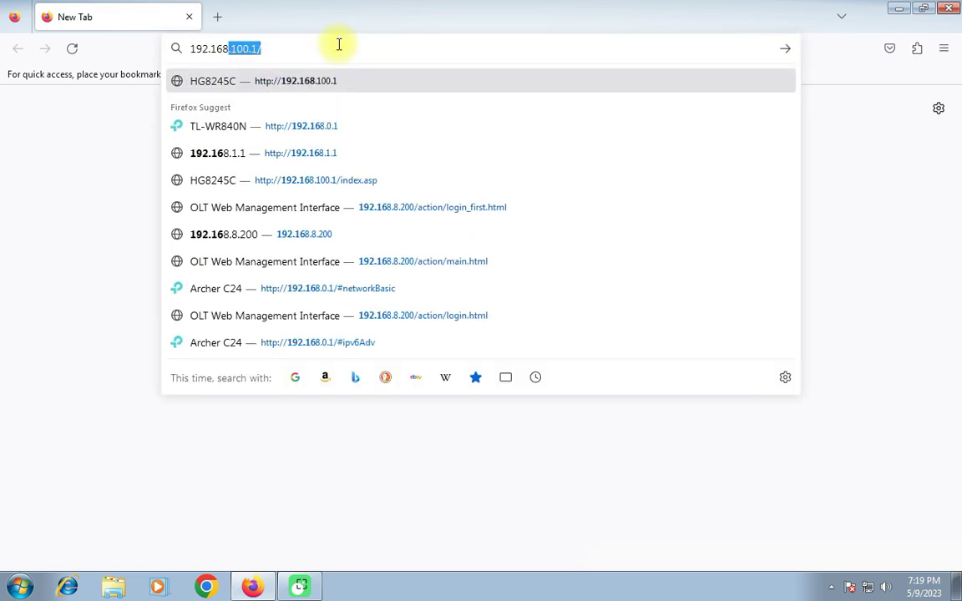
{"action": "type", "text": "100.1"}
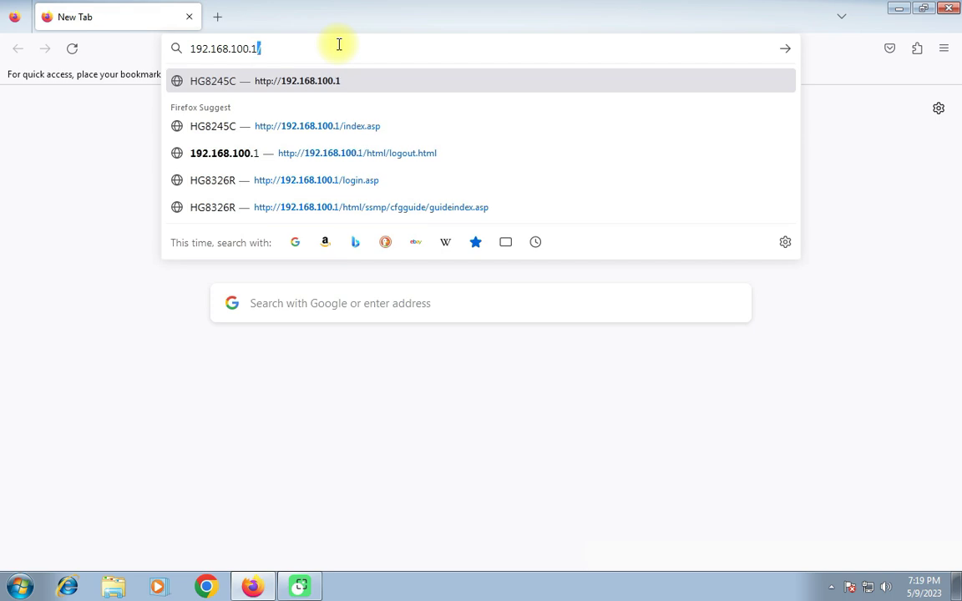
{"action": "key", "text": "Return"}
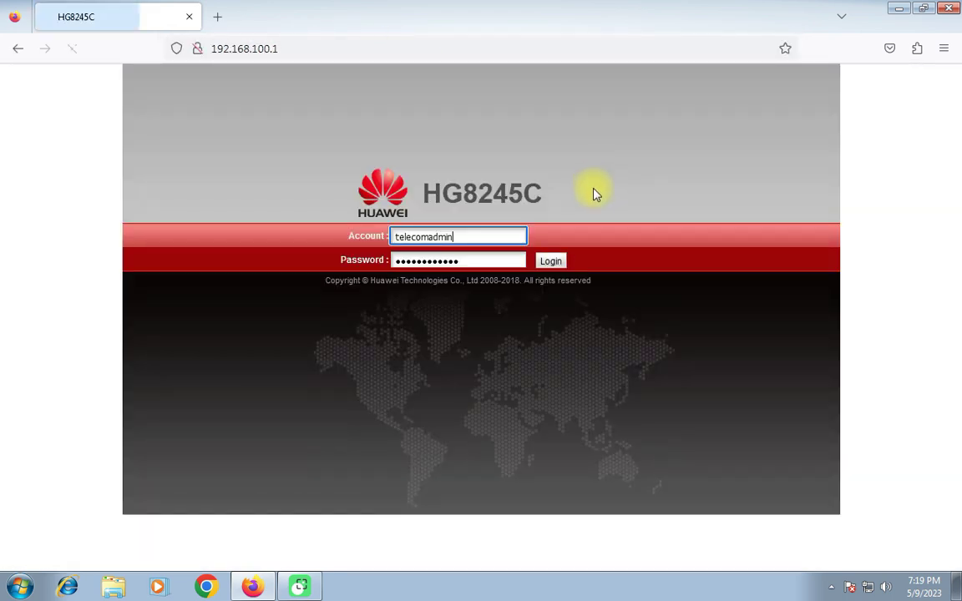
Log in with the prefilled admin credentials and show the Status WAN Information page.
{"action": "key", "text": "Return"}
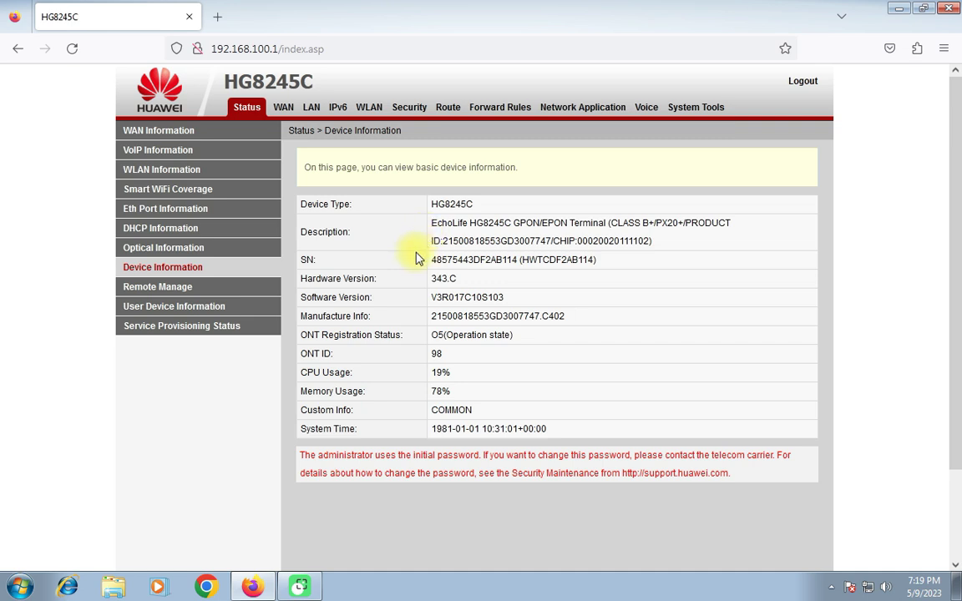
{"action": "left_click_drag", "start_coordinate": [432, 204], "coordinate": [485, 204]}
{"action": "left_click", "coordinate": [507, 204]}
{"action": "left_click", "coordinate": [156, 132]}
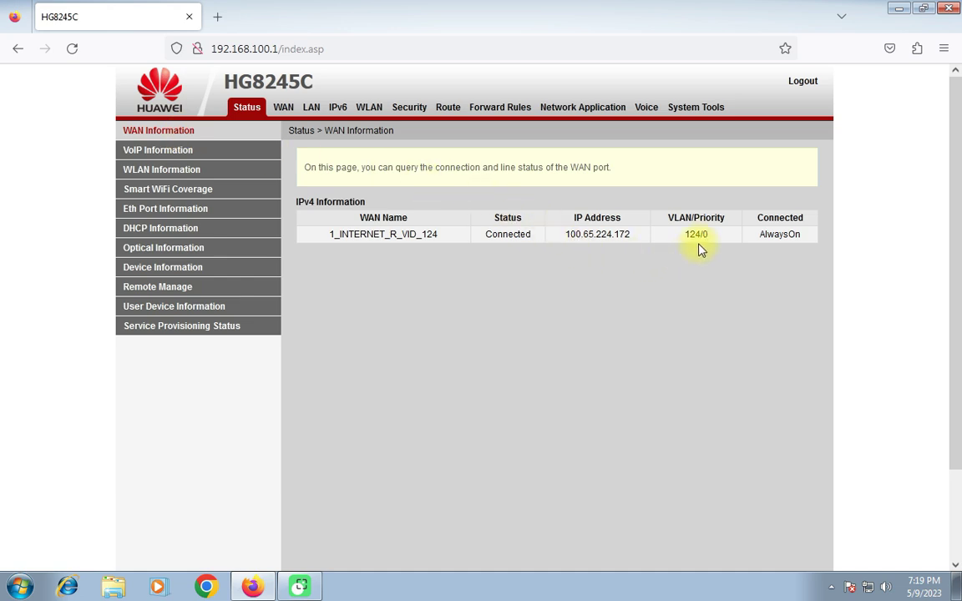
Inspect the 1_INTERNET_R_VID_124 connection details, then go to WAN Configuration.
{"action": "double_click", "coordinate": [449, 237]}
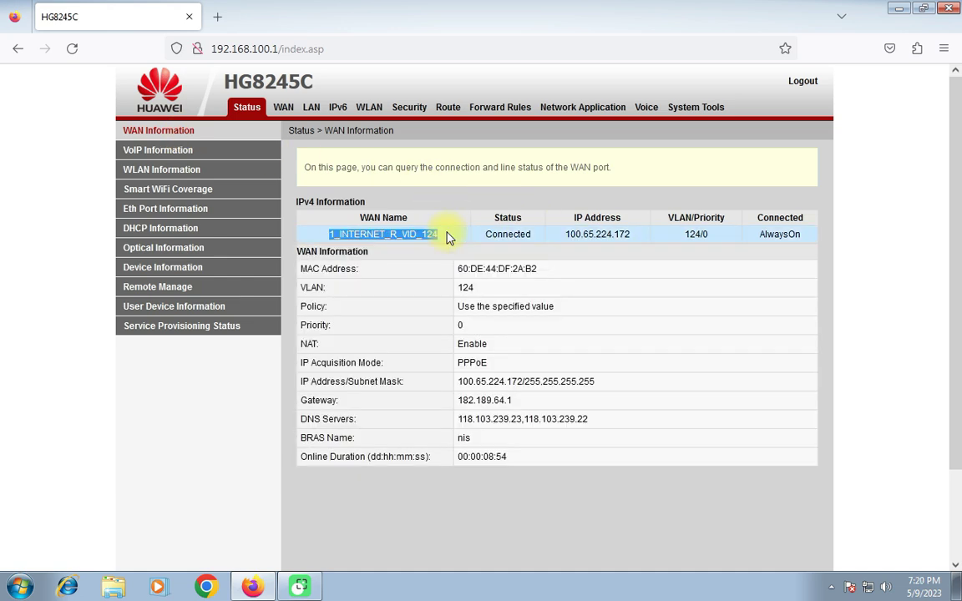
{"action": "left_click", "coordinate": [690, 339]}
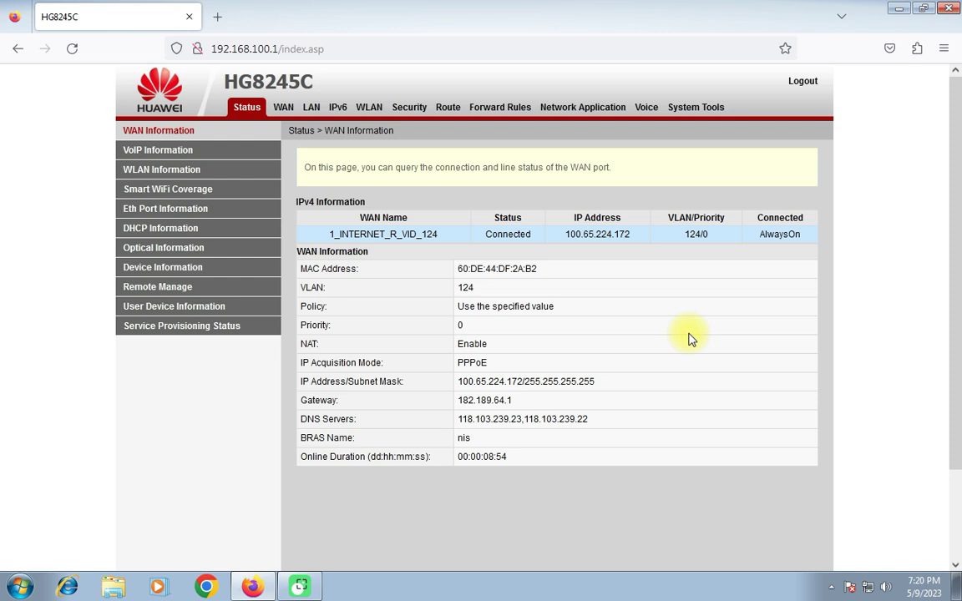
{"action": "left_click", "coordinate": [284, 110]}
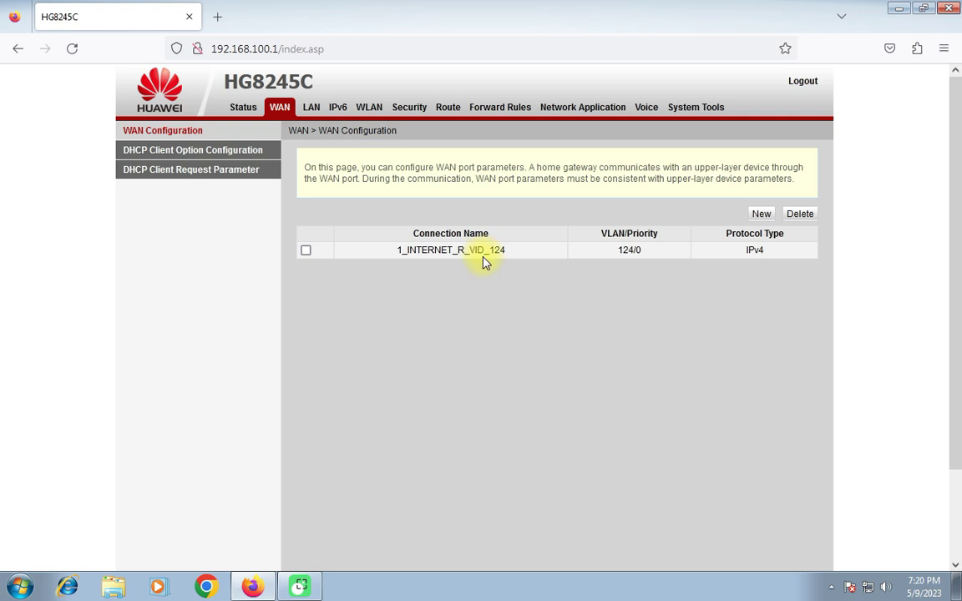
Delete the 1_INTERNET_R_VID_124 connection, declining Firefox's offer to save the login.
{"action": "double_click", "coordinate": [484, 255]}
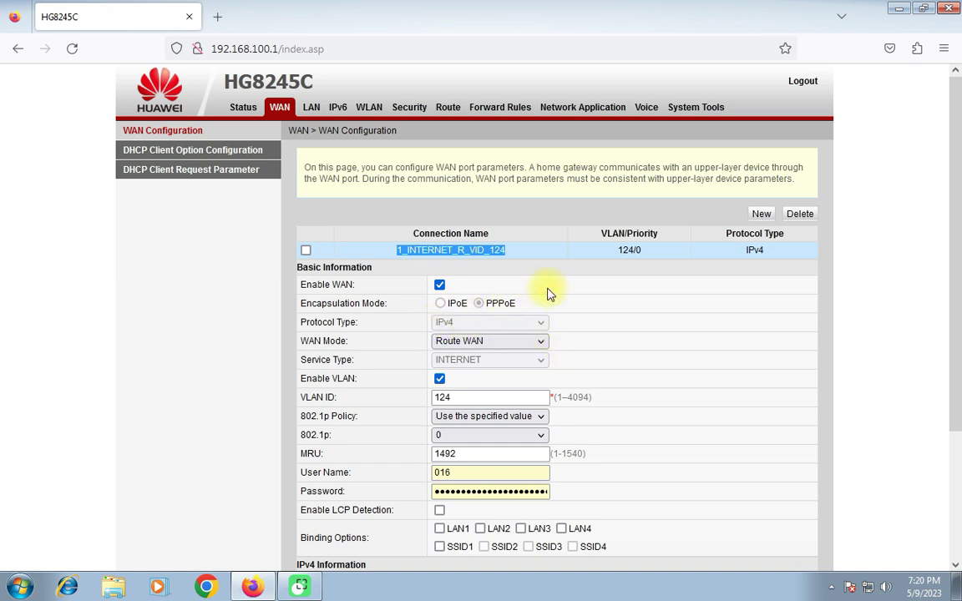
{"action": "left_click", "coordinate": [307, 252]}
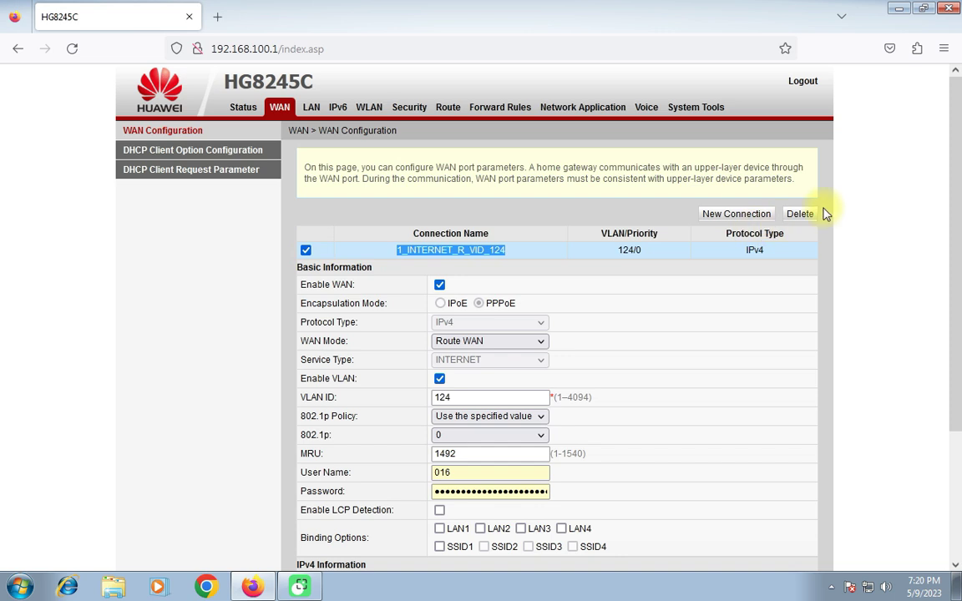
{"action": "left_click", "coordinate": [798, 216]}
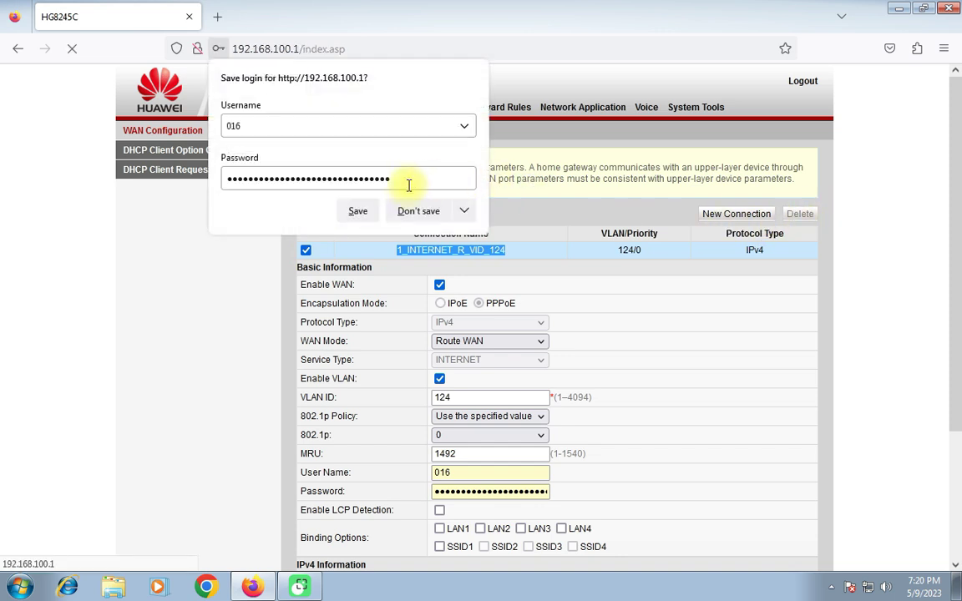
{"action": "left_click", "coordinate": [406, 212]}
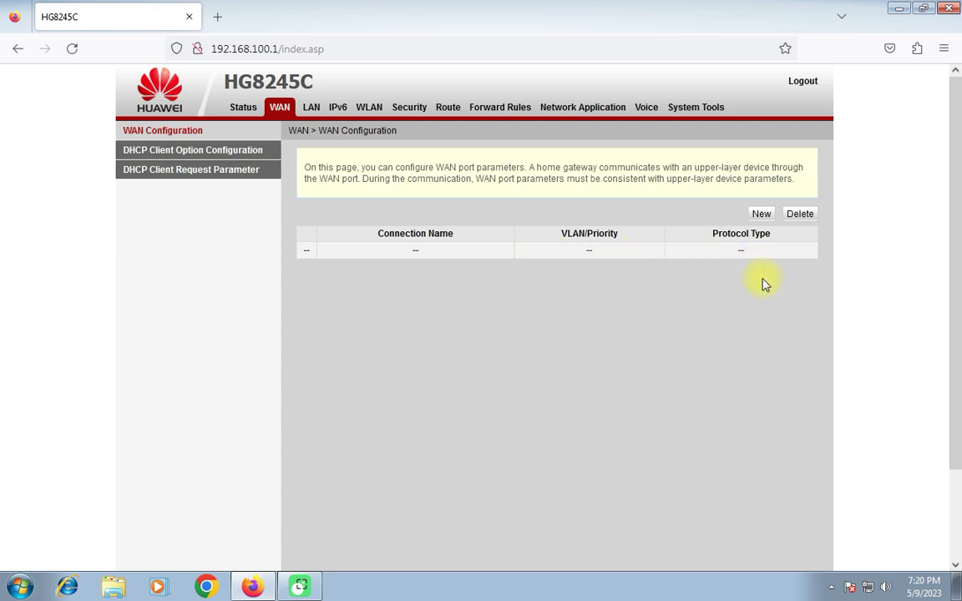
Create a new WAN connection with PPPoE encapsulation and IPv6 protocol type.
{"action": "left_click", "coordinate": [762, 215]}
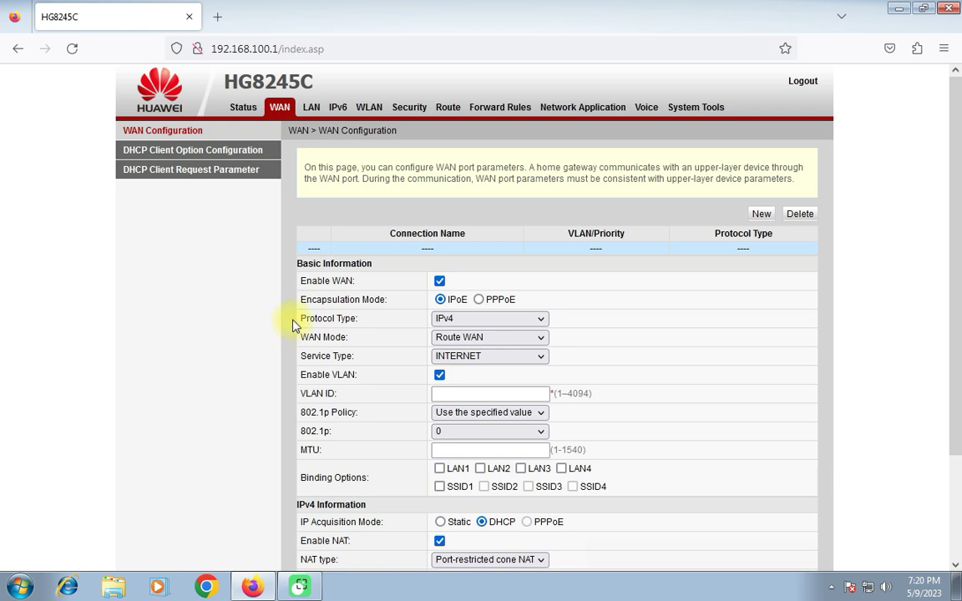
{"action": "left_click_drag", "start_coordinate": [298, 324], "coordinate": [361, 326]}
{"action": "left_click", "coordinate": [456, 323]}
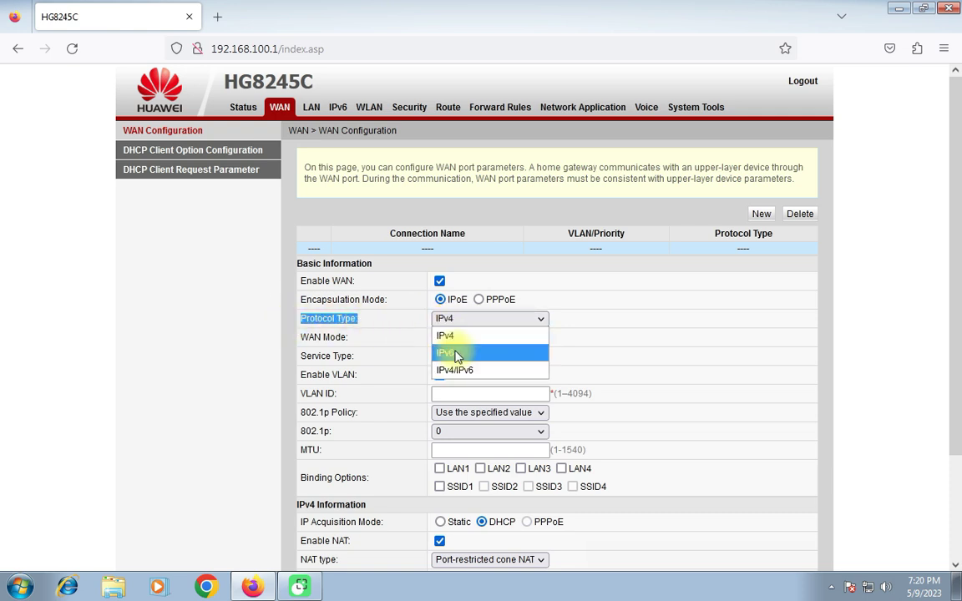
{"action": "left_click", "coordinate": [388, 353]}
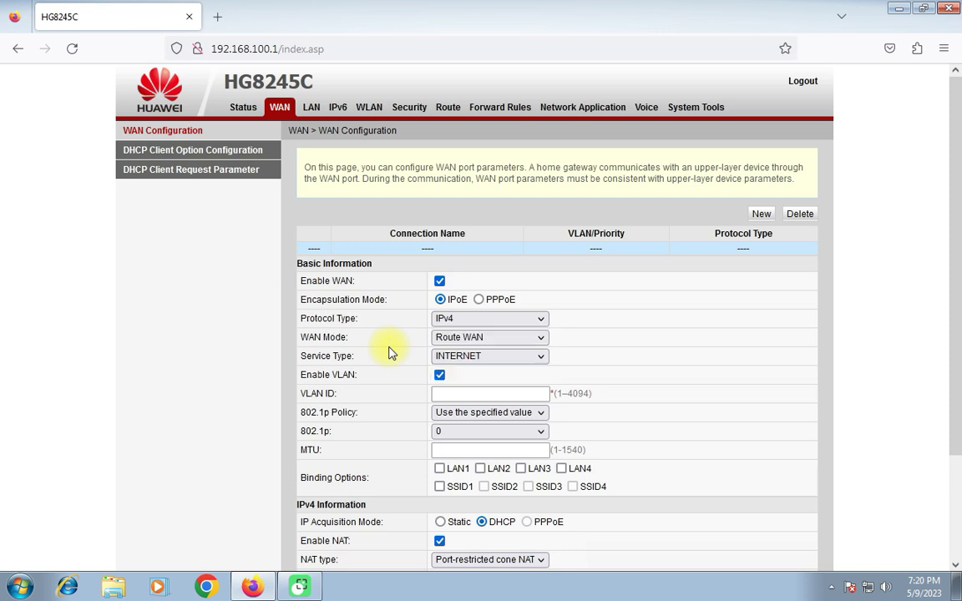
{"action": "left_click", "coordinate": [481, 301]}
{"action": "left_click_drag", "start_coordinate": [301, 326], "coordinate": [369, 327]}
{"action": "left_click", "coordinate": [449, 326]}
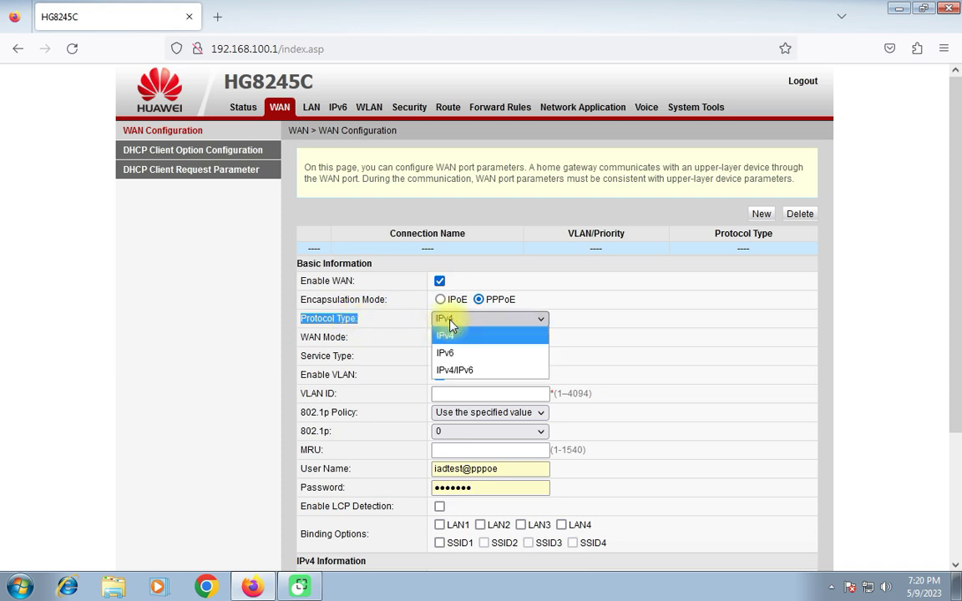
{"action": "left_click", "coordinate": [451, 352]}
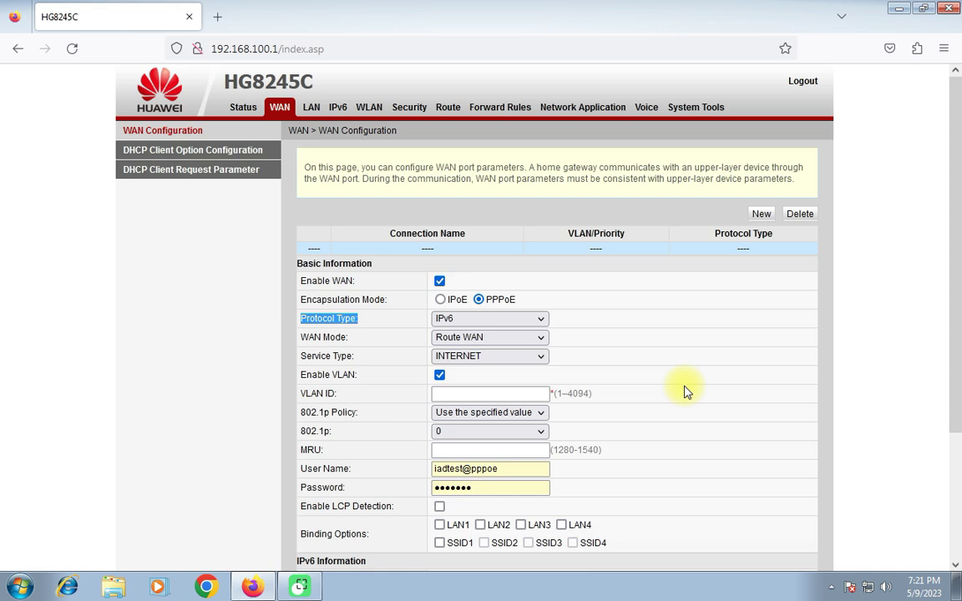
Enter VLAN ID 124, keeping IPv6 as the protocol type.
{"action": "left_click", "coordinate": [458, 394]}
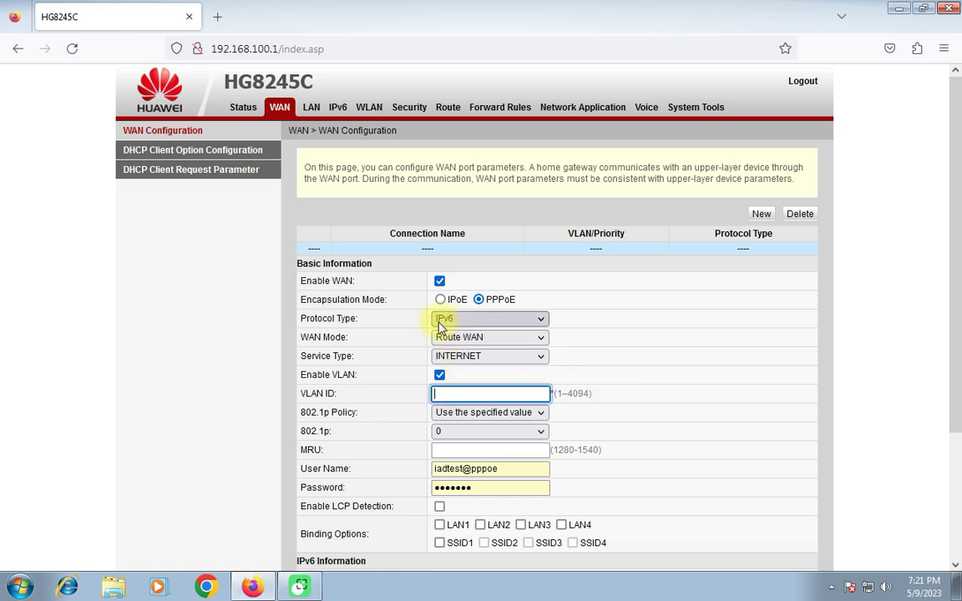
{"action": "left_click", "coordinate": [471, 328]}
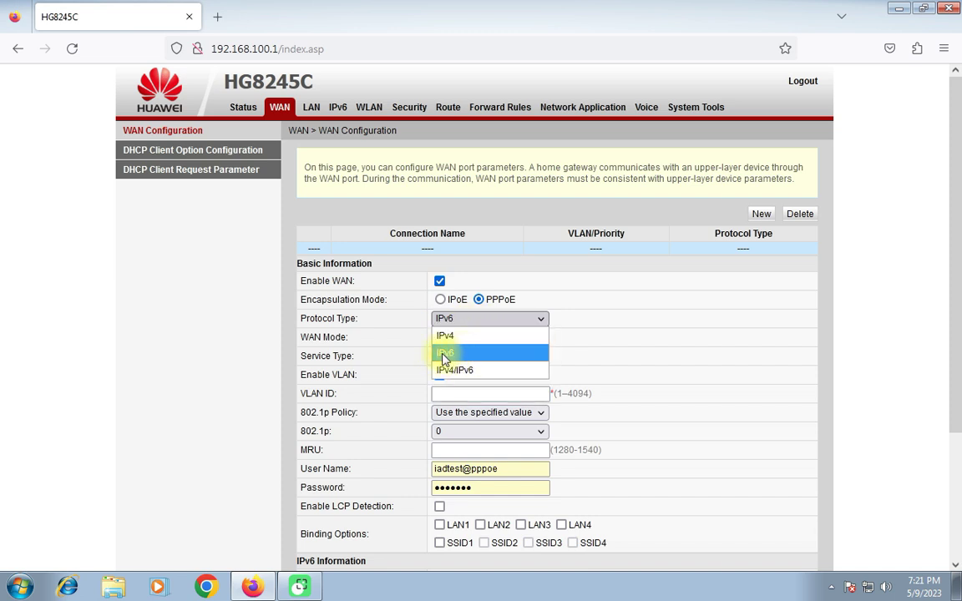
{"action": "left_click", "coordinate": [445, 354]}
{"action": "left_click", "coordinate": [509, 394]}
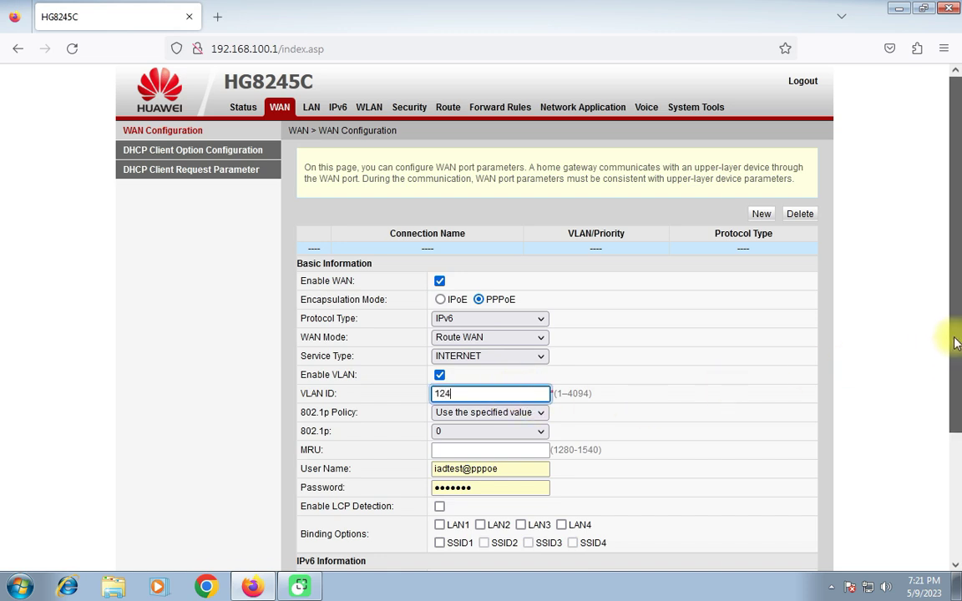
{"action": "scroll", "coordinate": [957, 389], "scroll_direction": "down", "scroll_amount": 1}
Fill in MRU 1480 and replace the PPPoE user name and password.
{"action": "left_click", "coordinate": [448, 384]}
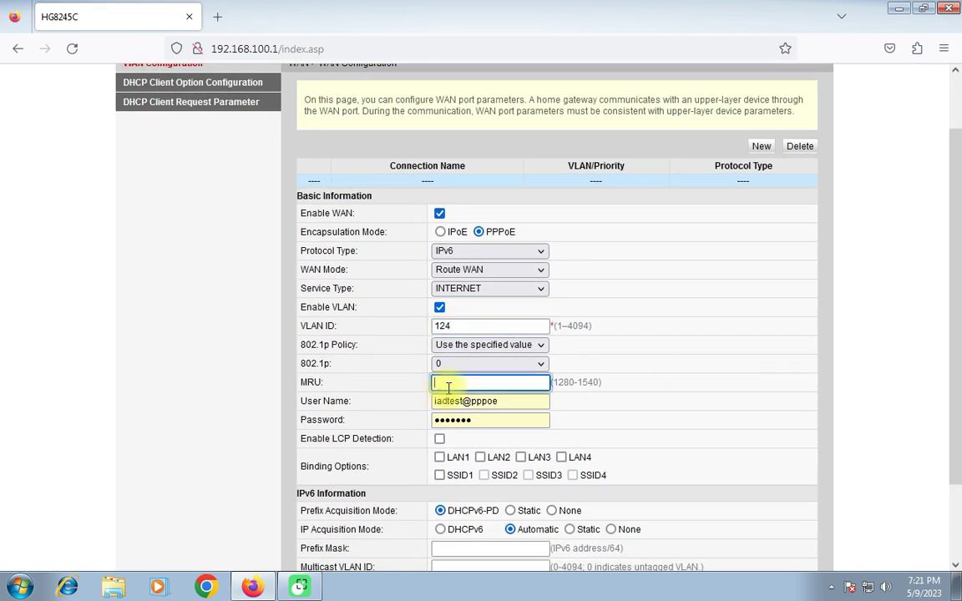
{"action": "left_click", "coordinate": [516, 401]}
{"action": "double_click", "coordinate": [515, 402]}
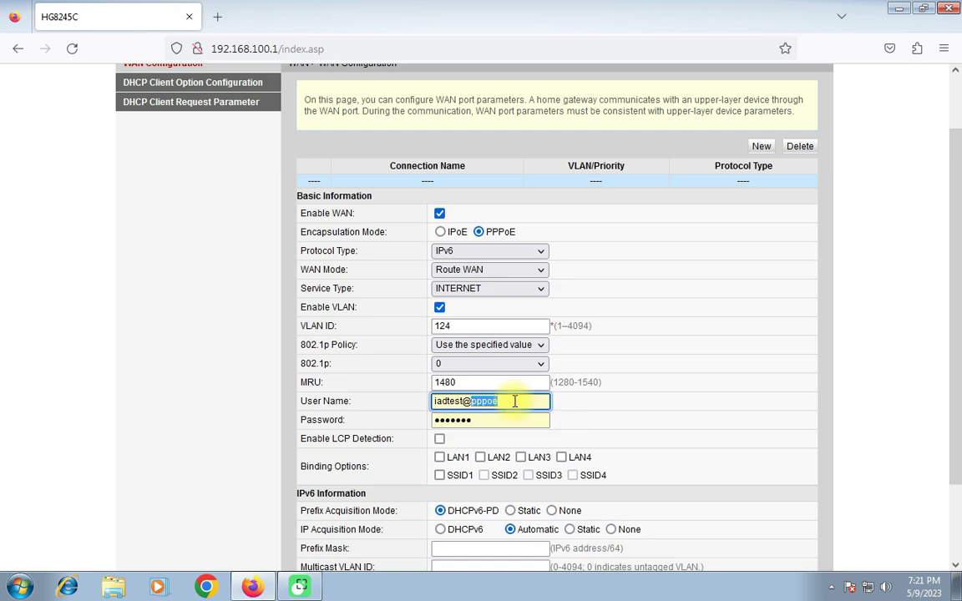
{"action": "triple_click", "coordinate": [516, 401]}
{"action": "type", "text": "016"}
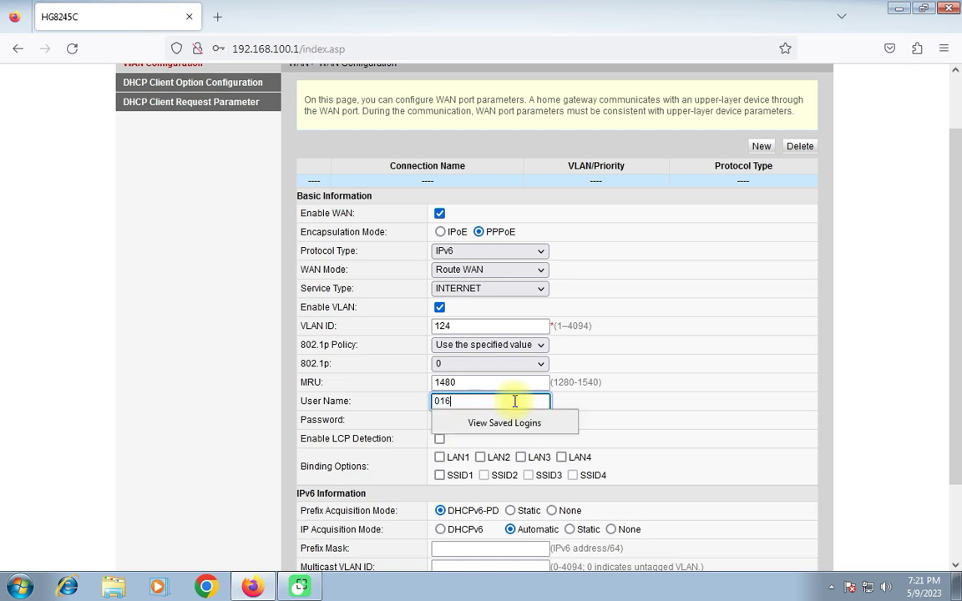
{"action": "key", "text": "Tab"}
{"action": "type", "text": "0"}
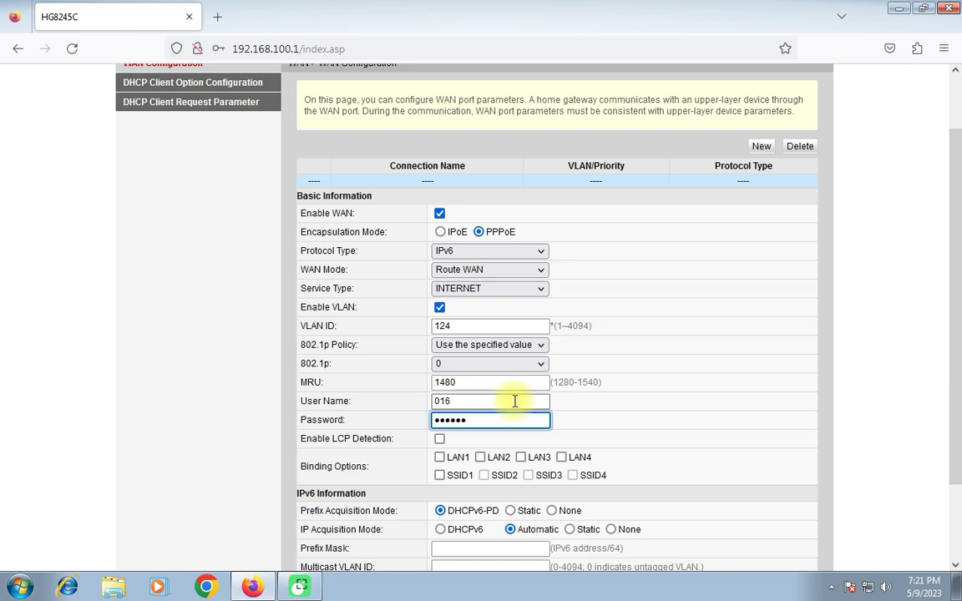
{"action": "scroll", "coordinate": [692, 433], "scroll_direction": "down", "scroll_amount": 2}
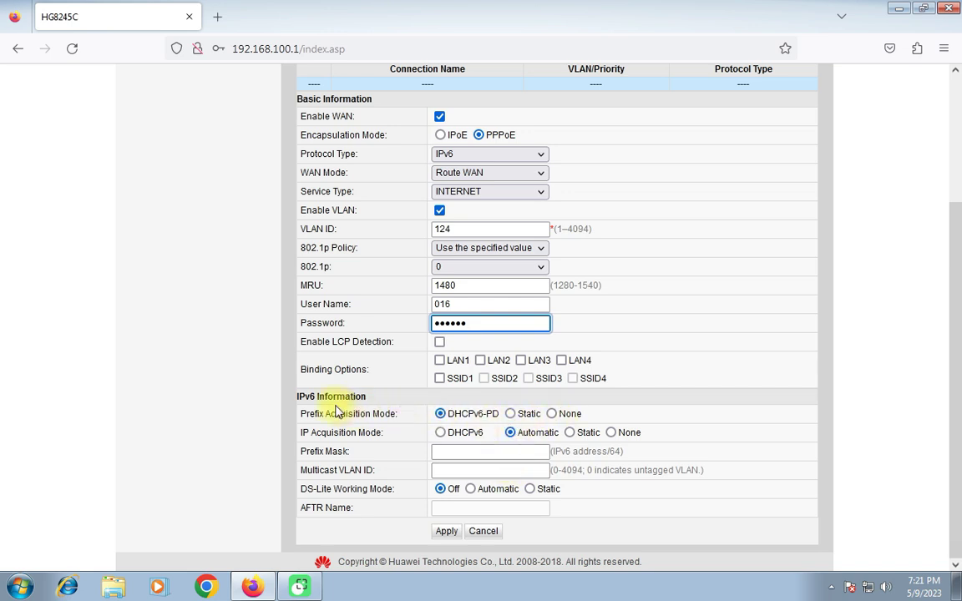
Apply the new connection and decline Firefox's offer to save the login.
{"action": "left_click_drag", "start_coordinate": [298, 399], "coordinate": [361, 396]}
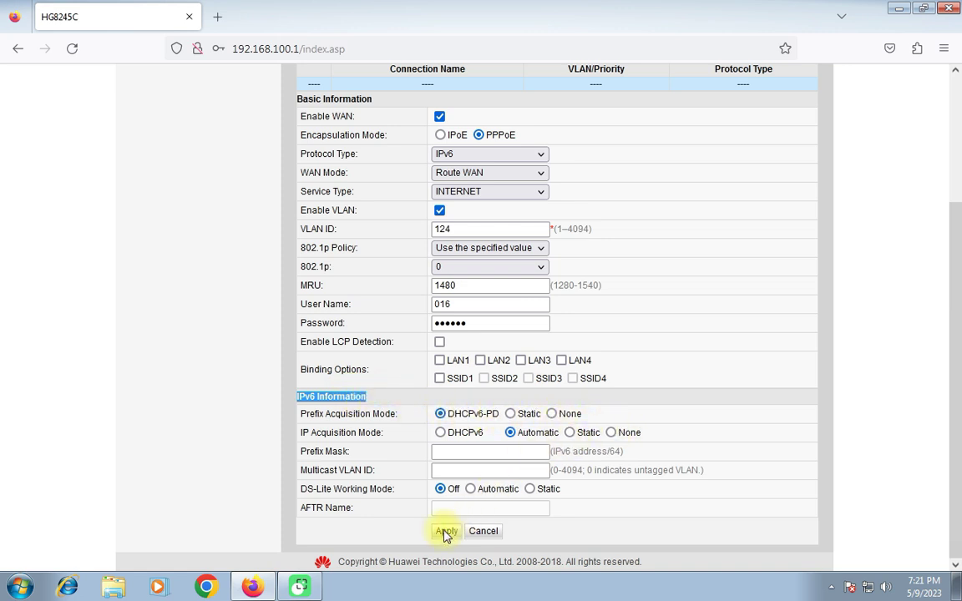
{"action": "left_click", "coordinate": [378, 448]}
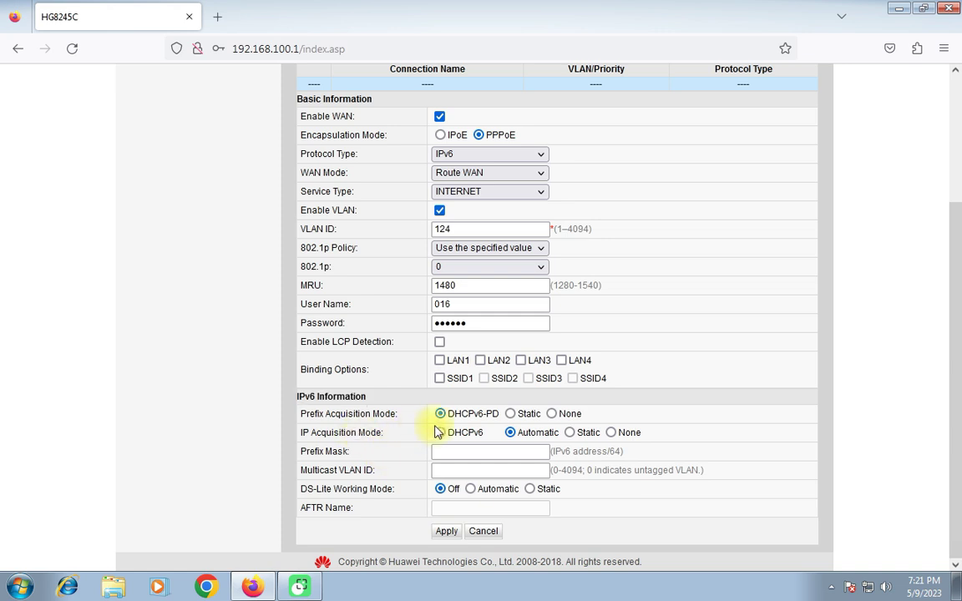
{"action": "left_click", "coordinate": [446, 533]}
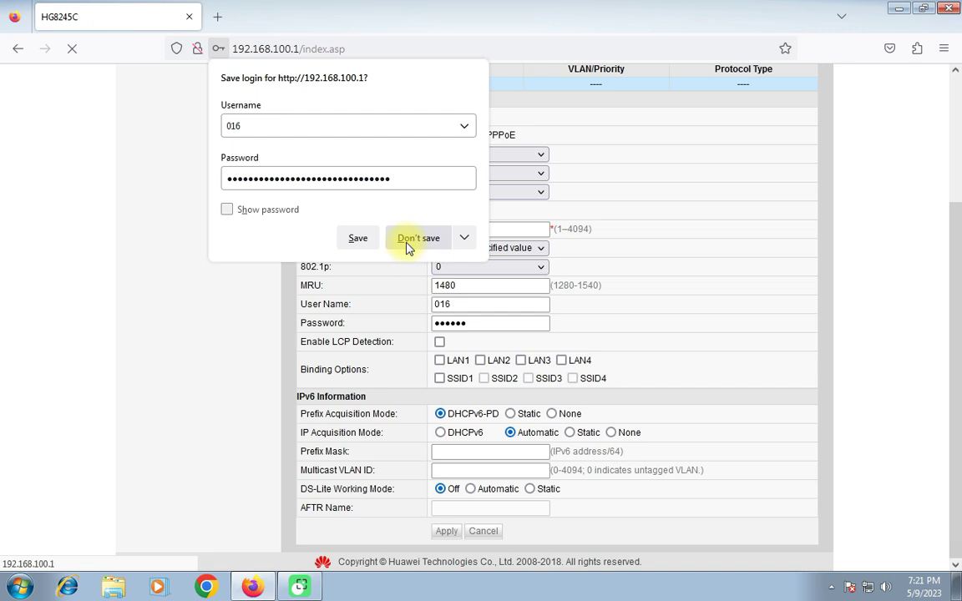
{"action": "left_click", "coordinate": [406, 241]}
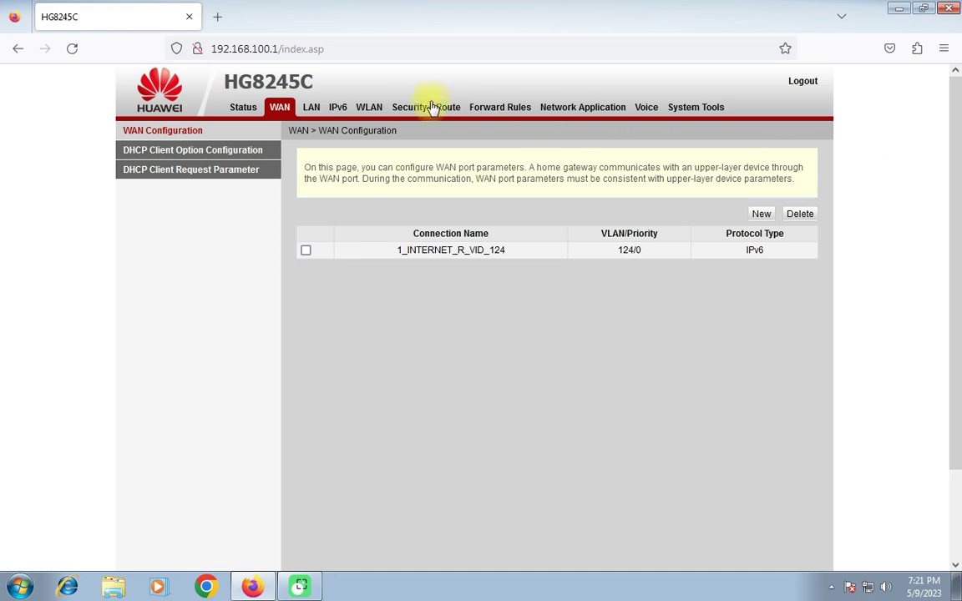
Check the WAN Name options under Route > Default Route without changing them.
{"action": "left_click", "coordinate": [447, 110]}
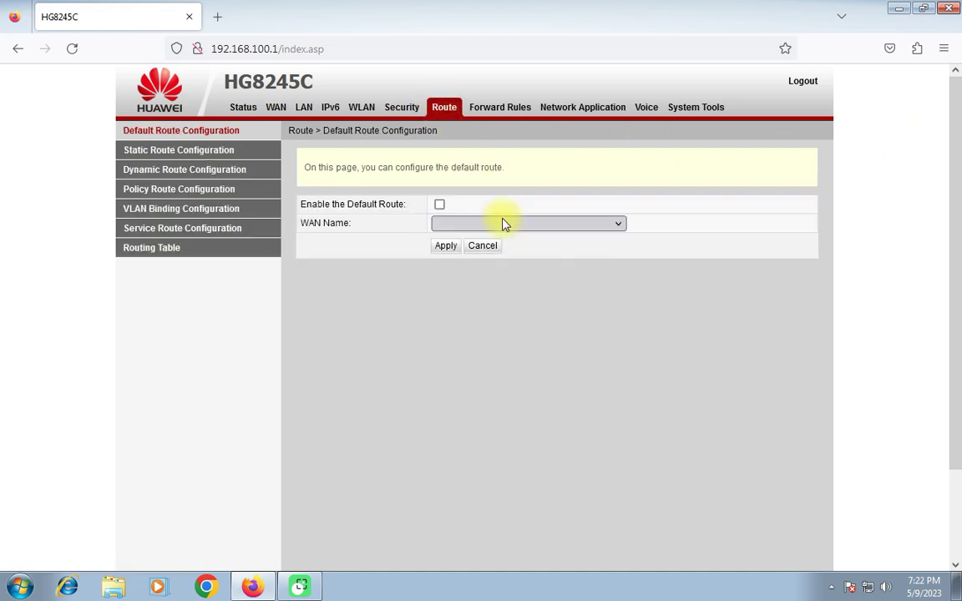
{"action": "left_click", "coordinate": [502, 223]}
{"action": "left_click", "coordinate": [493, 243]}
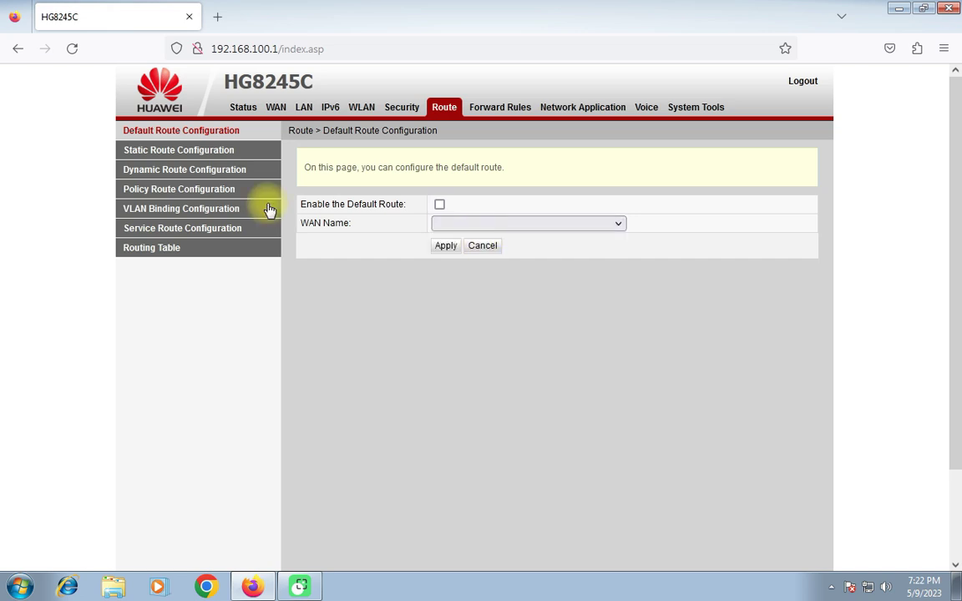
{"action": "left_click", "coordinate": [477, 228]}
{"action": "left_click", "coordinate": [516, 311]}
Confirm 1_INTERNET_R_VID_124 shows Connected in WAN Information, then switch to IPv6 settings.
{"action": "left_click", "coordinate": [247, 110]}
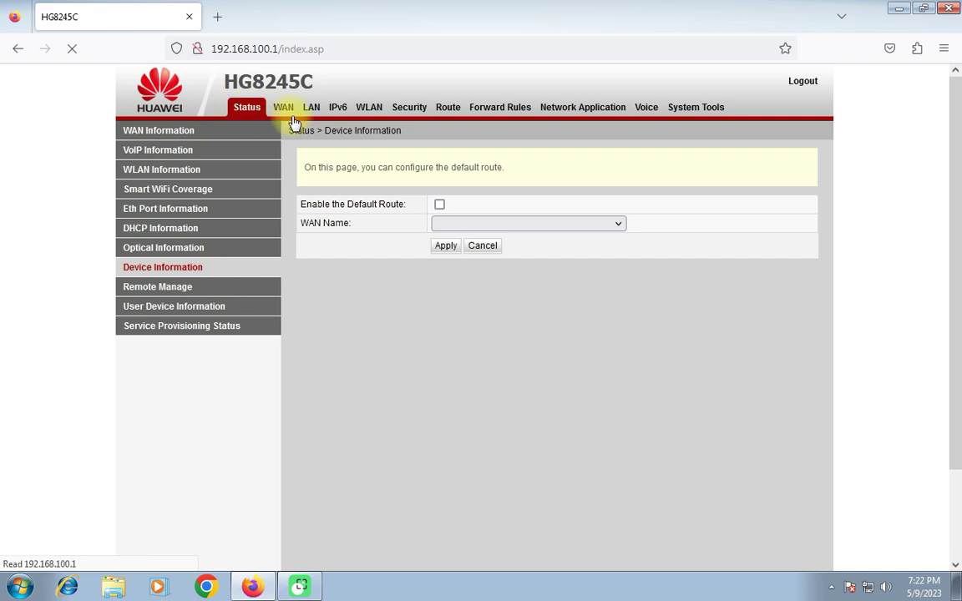
{"action": "left_click", "coordinate": [176, 134]}
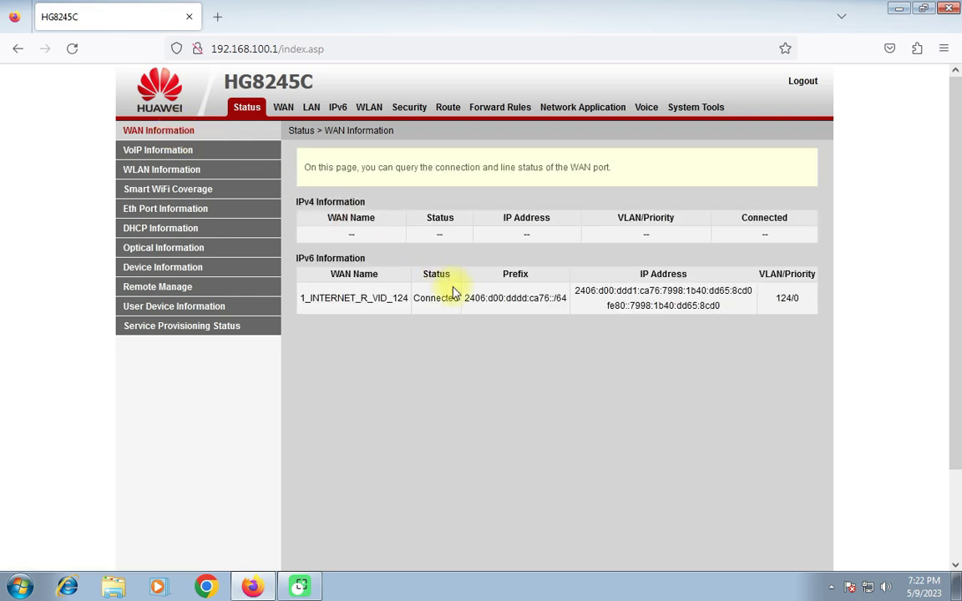
{"action": "left_click", "coordinate": [338, 111]}
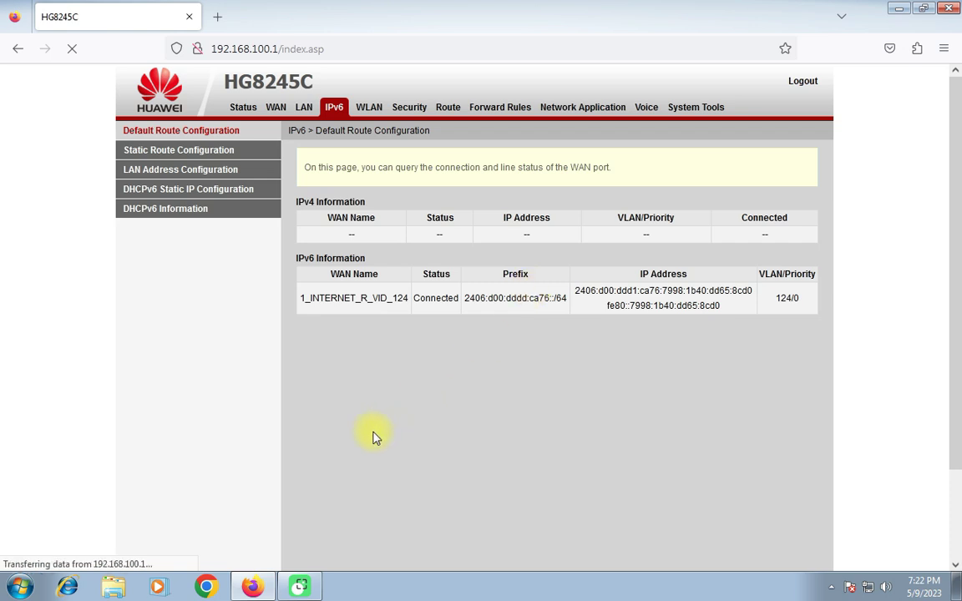
Select 1_INTERNET_R_VID_124 as WAN Name, enable the IPv6 default route and apply.
{"action": "left_click", "coordinate": [471, 227]}
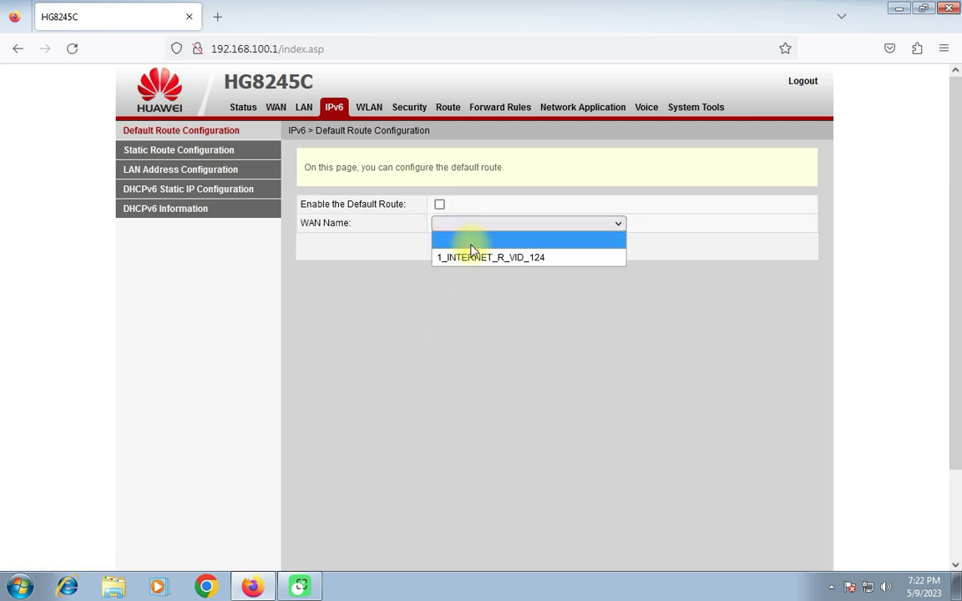
{"action": "left_click", "coordinate": [477, 260]}
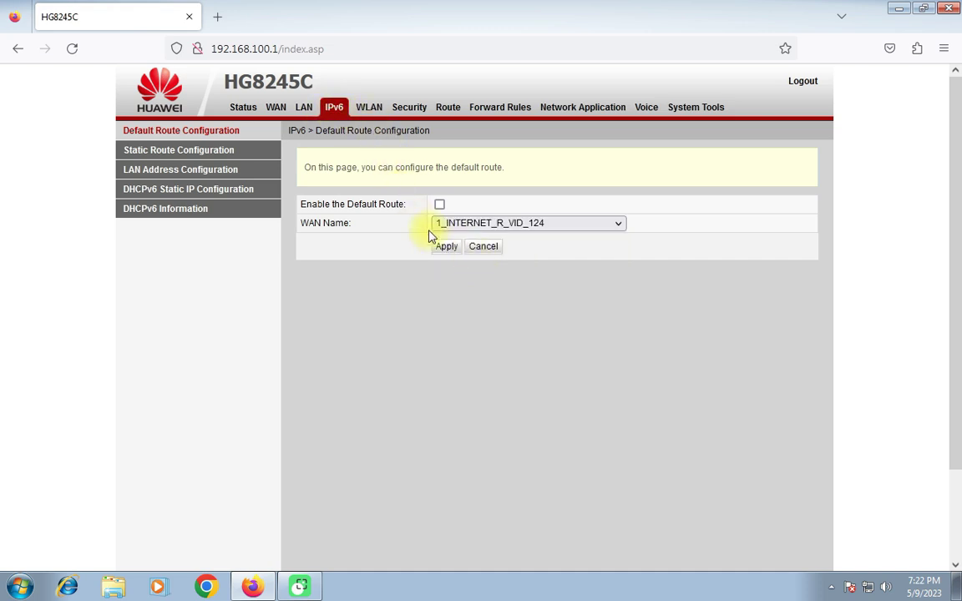
{"action": "left_click", "coordinate": [441, 206]}
{"action": "left_click_drag", "start_coordinate": [289, 130], "coordinate": [440, 139]}
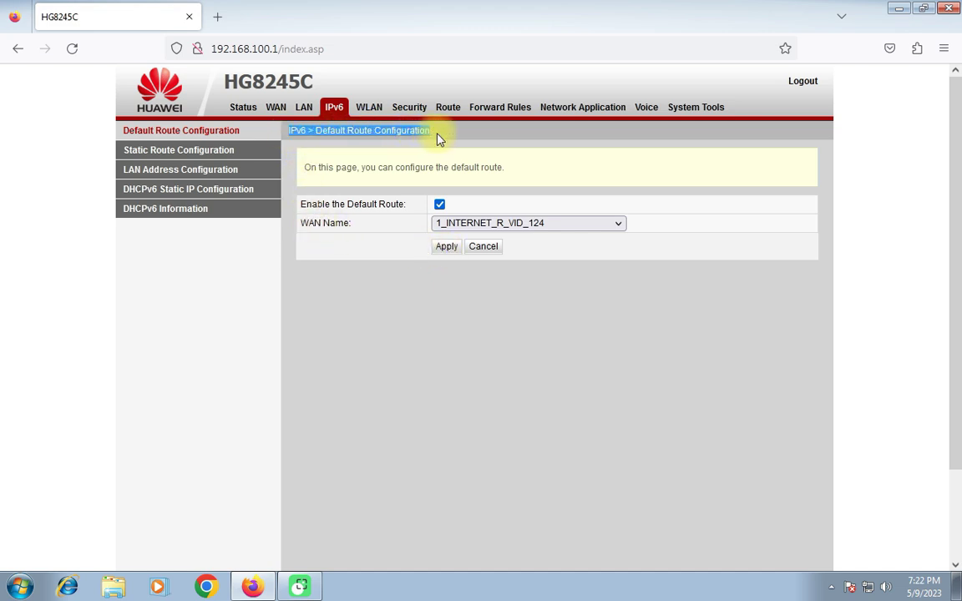
{"action": "left_click", "coordinate": [447, 247]}
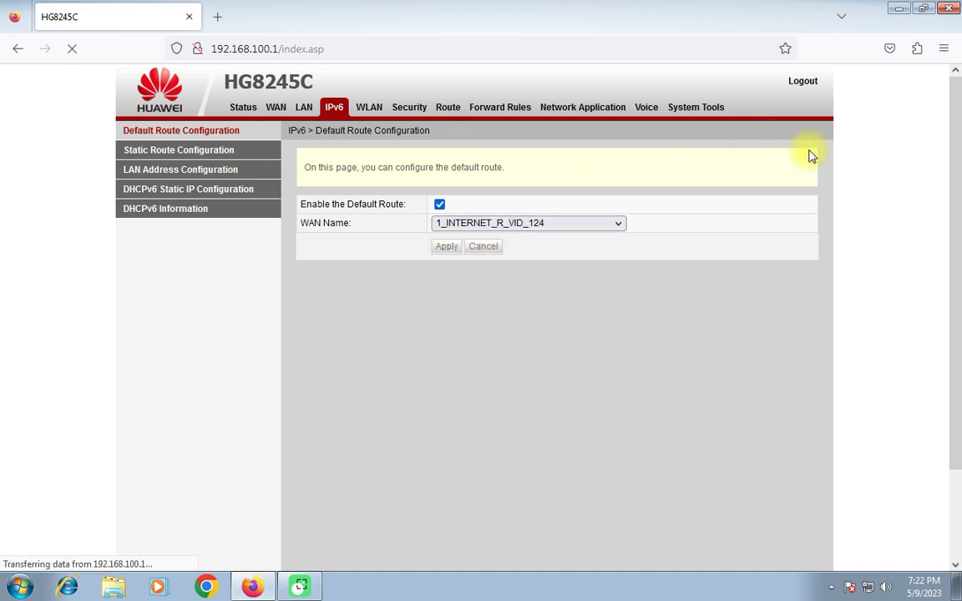
{"action": "left_click", "coordinate": [247, 109]}
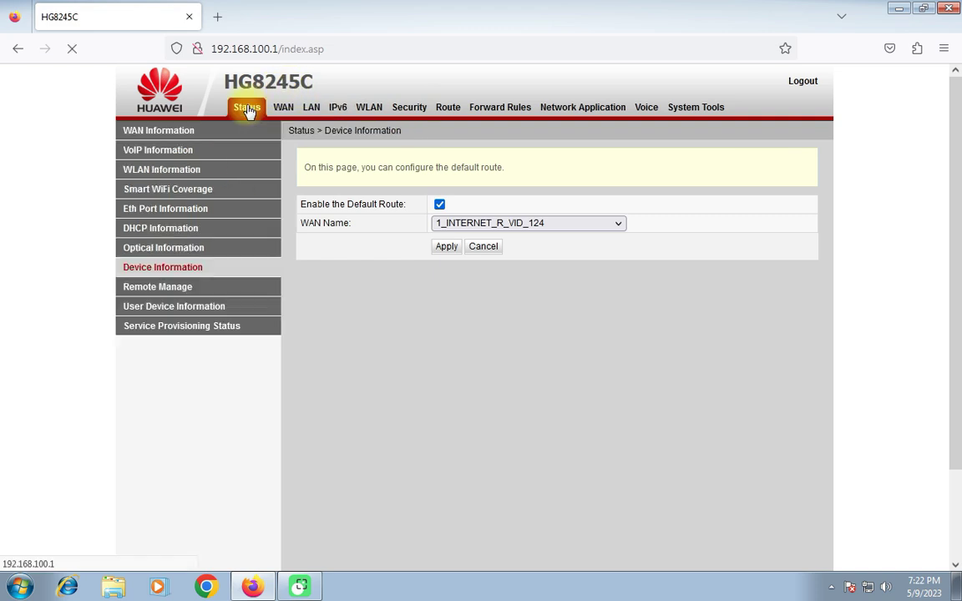
Expand the IPv6 WAN's full details, including its default gateway, then open a new tab.
{"action": "left_click", "coordinate": [194, 134]}
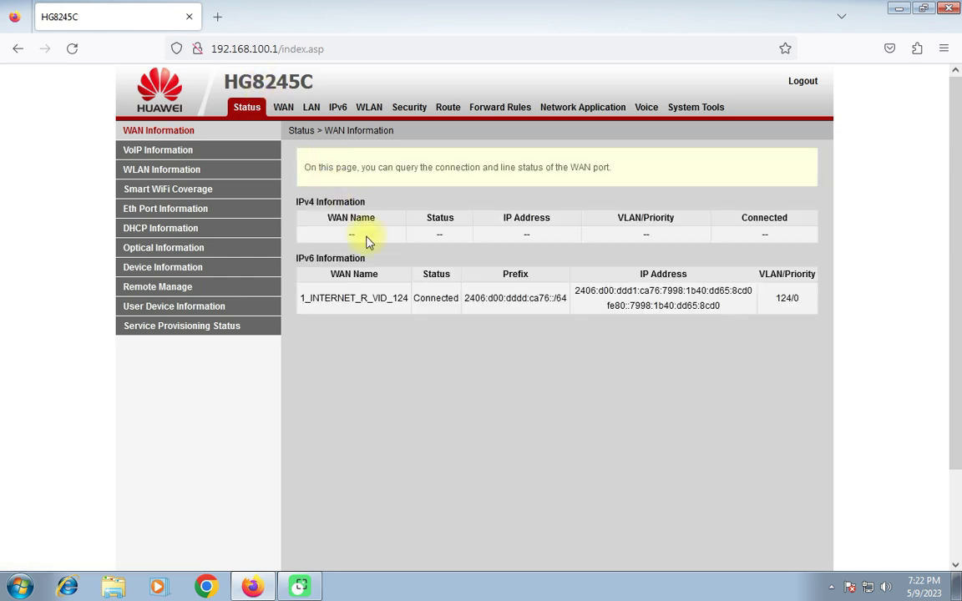
{"action": "left_click_drag", "start_coordinate": [295, 259], "coordinate": [375, 261]}
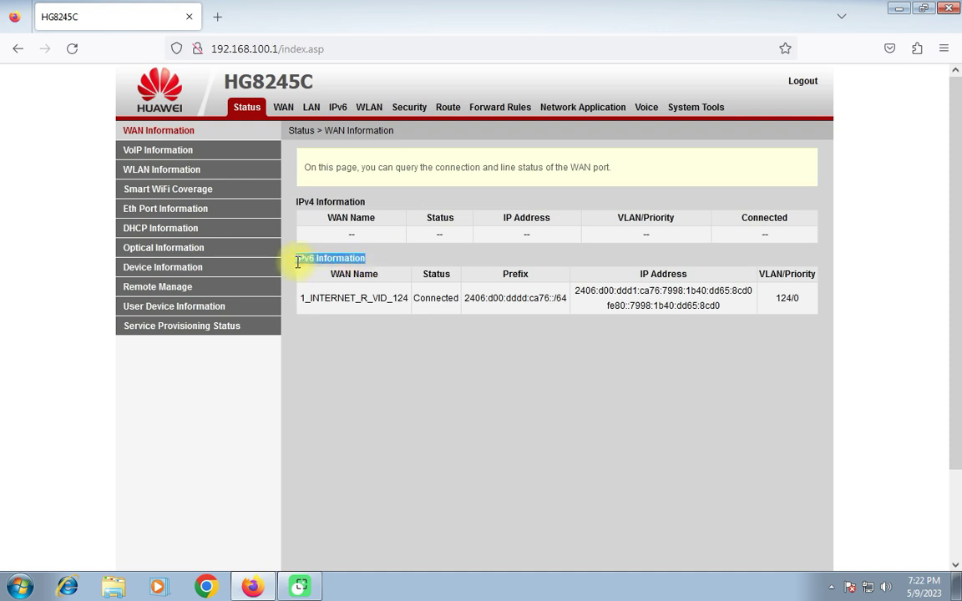
{"action": "left_click_drag", "start_coordinate": [296, 259], "coordinate": [364, 260]}
{"action": "left_click", "coordinate": [367, 316]}
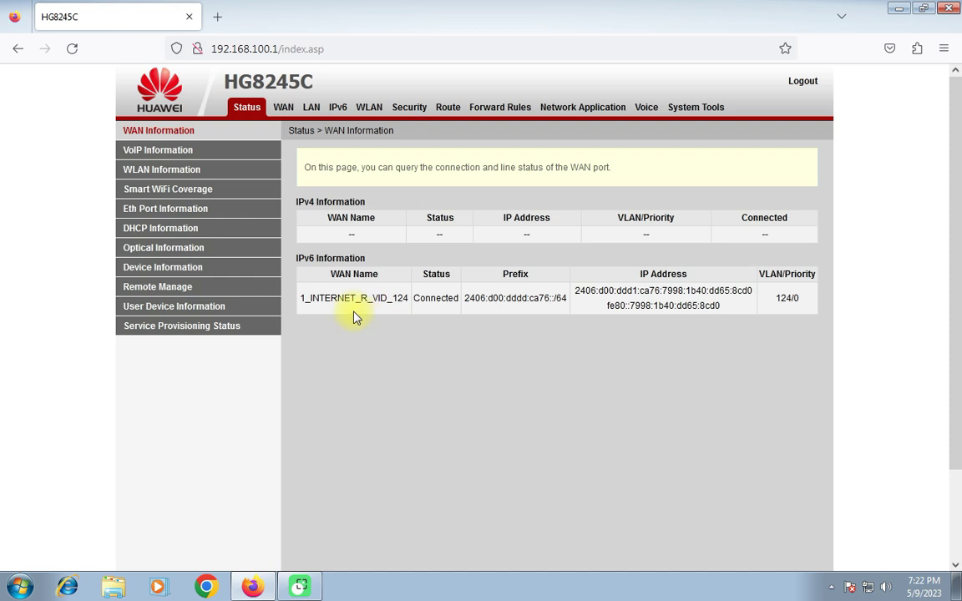
{"action": "left_click_drag", "start_coordinate": [302, 298], "coordinate": [506, 298]}
{"action": "left_click", "coordinate": [657, 425]}
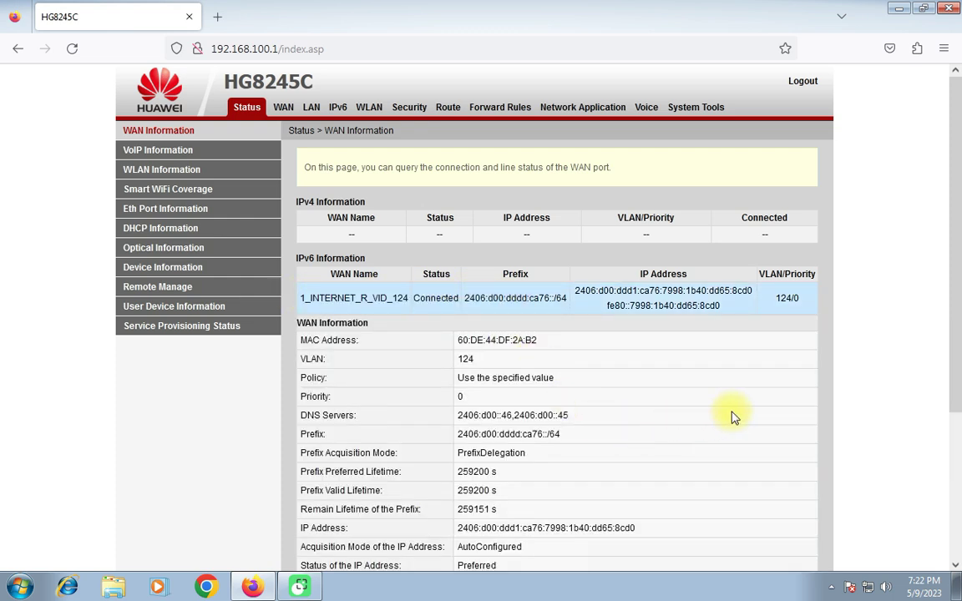
{"action": "left_click_drag", "start_coordinate": [956, 250], "coordinate": [957, 380]}
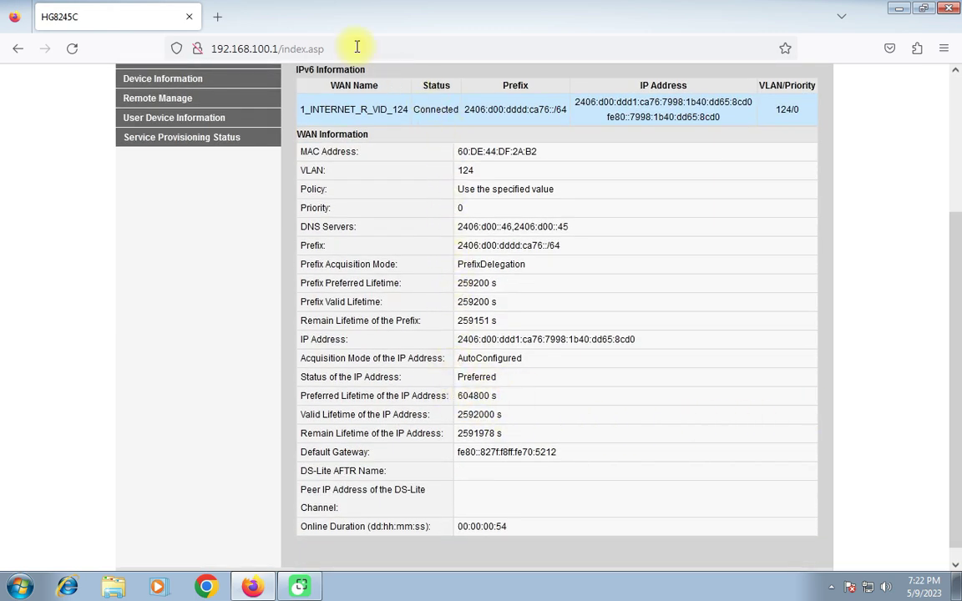
{"action": "left_click", "coordinate": [217, 18]}
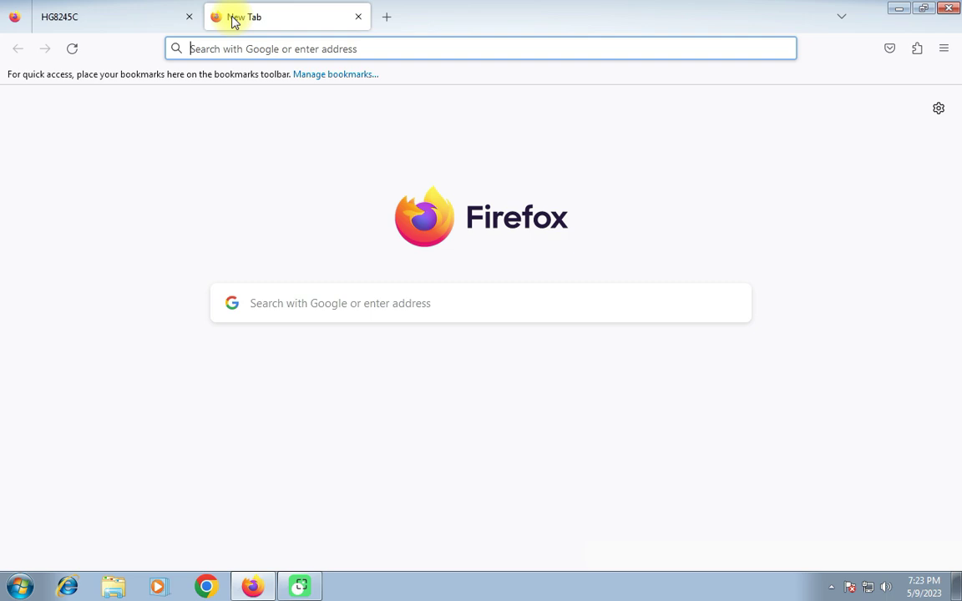
Enter 'fast' in the address bar to go to the Fast.com speed test.
{"action": "type", "text": "fast"}
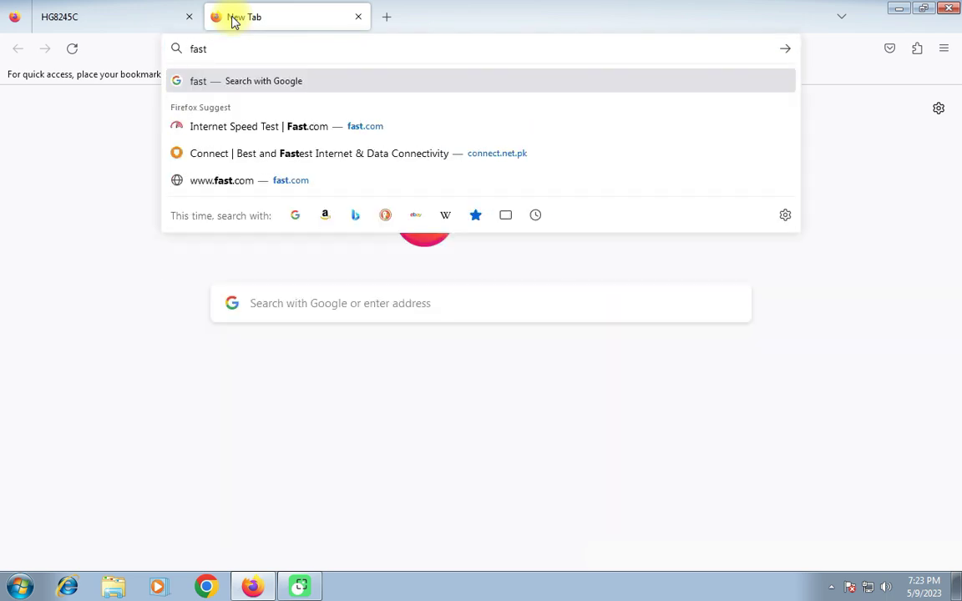
{"action": "key", "text": "ctrl+Return"}
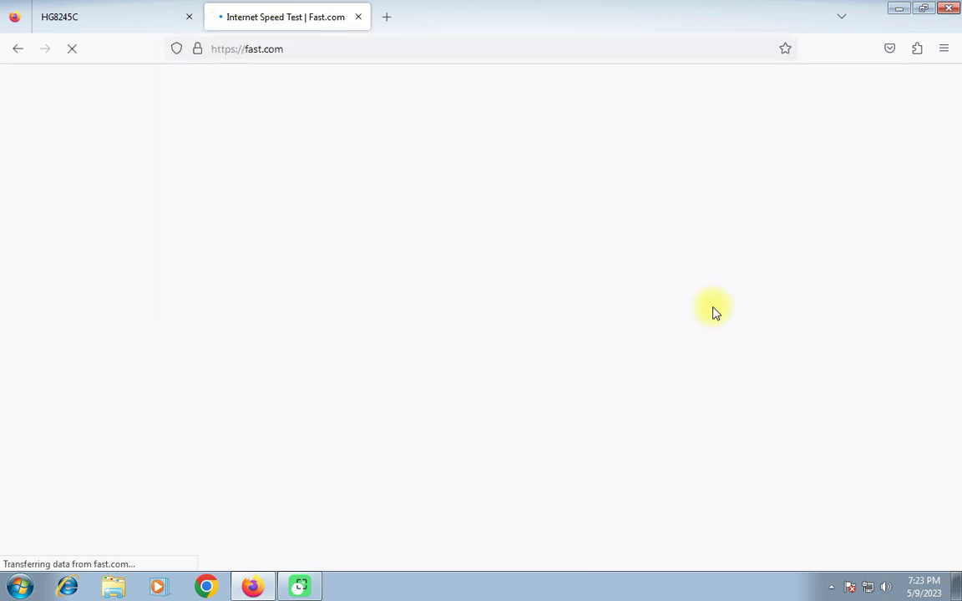